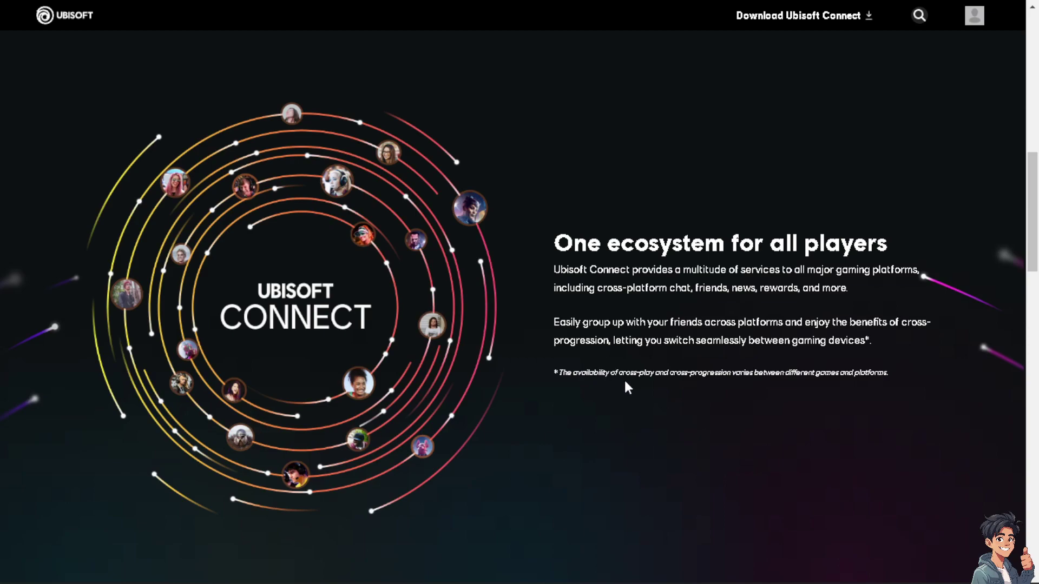
# Step: Scroll through the Ubisoft Store home page and back to the top
pyautogui.scroll(-1, 648, 351)
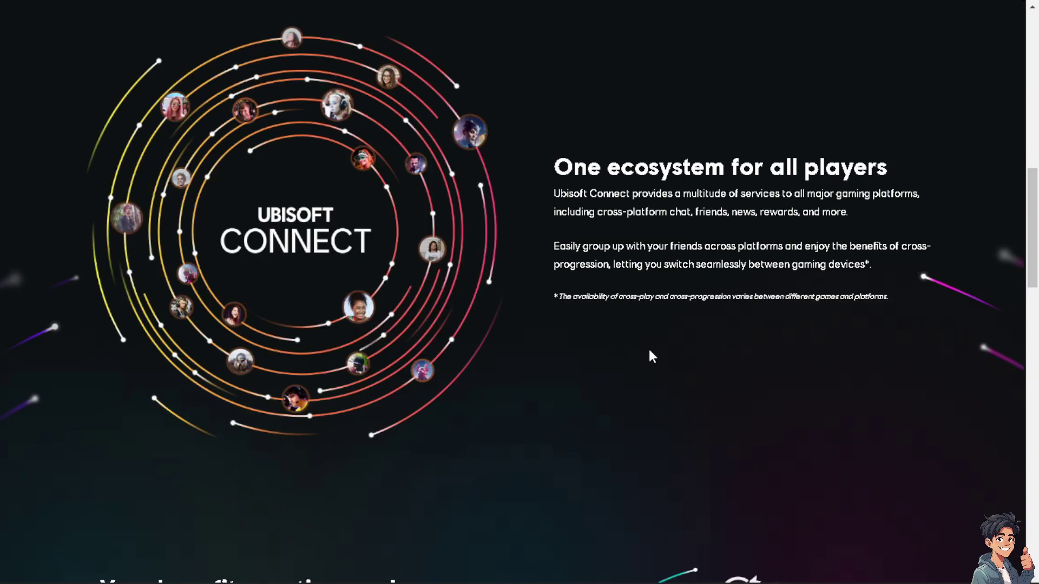
pyautogui.scroll(-1, 649, 351)
pyautogui.scroll(-3, 649, 351)
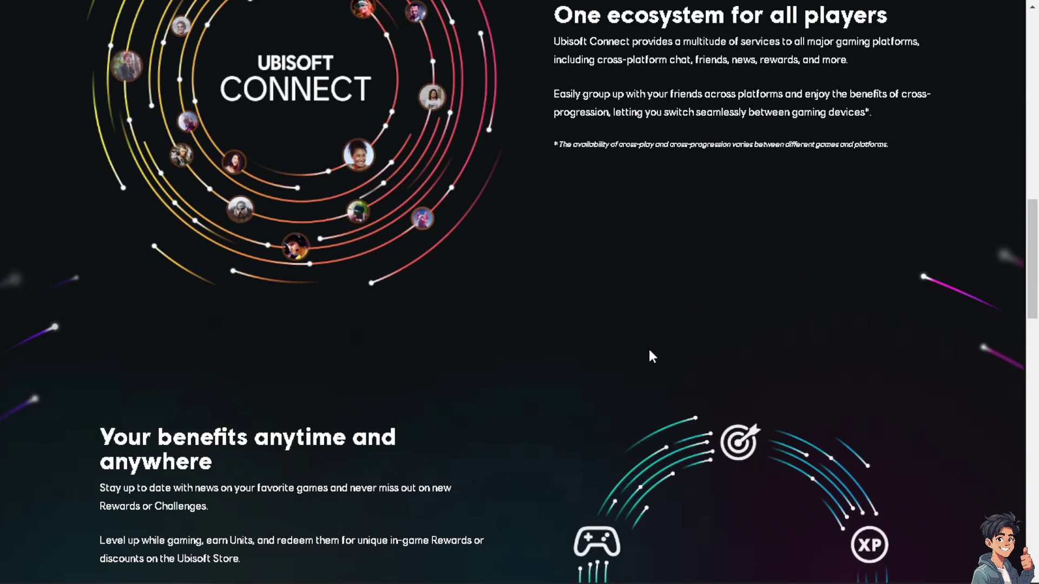
pyautogui.scroll(-4, 649, 356)
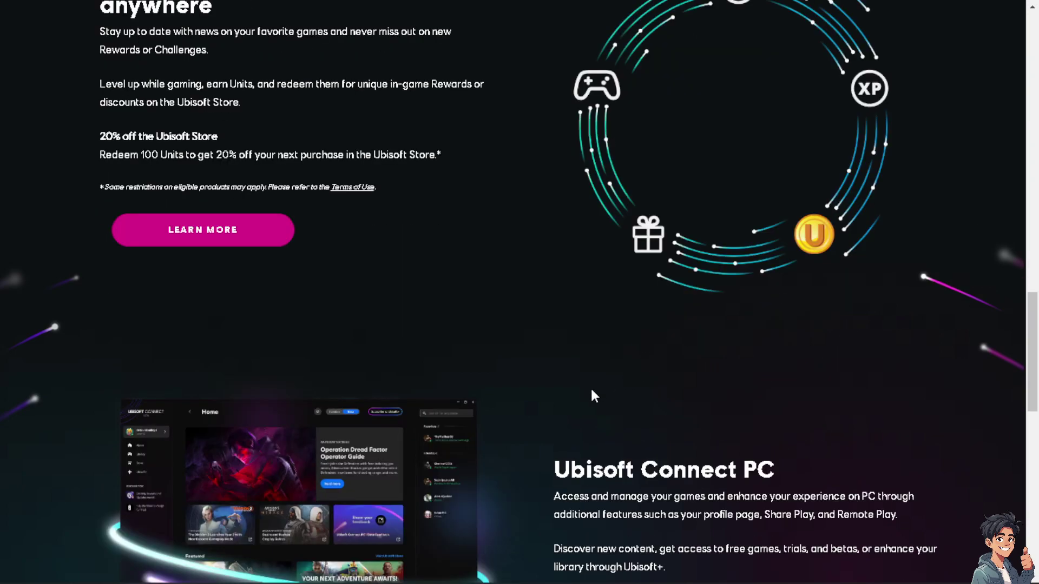
pyautogui.scroll(-7, 592, 390)
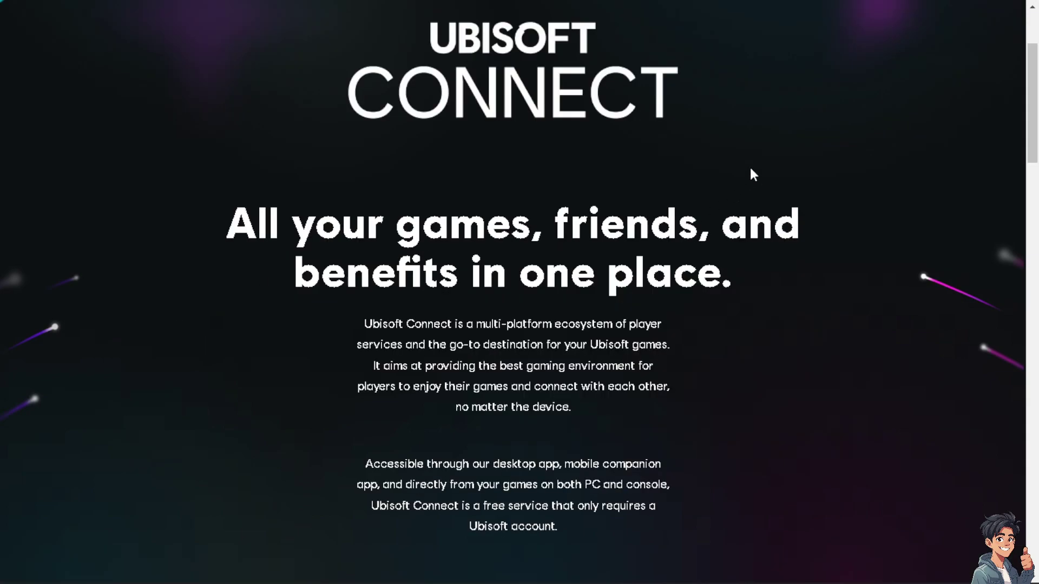
pyautogui.scroll(2, 899, 170)
# Step: Open the Ubisoft sign-in window full screen and sign in to the Ubisoft account
pyautogui.click(973, 22)
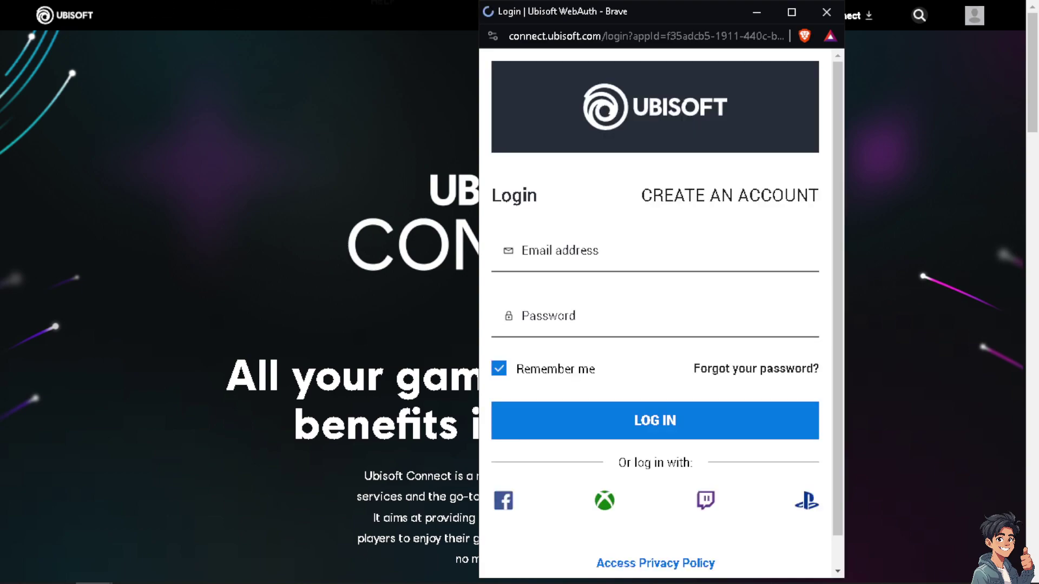
pyautogui.click(746, 199)
pyautogui.click(791, 12)
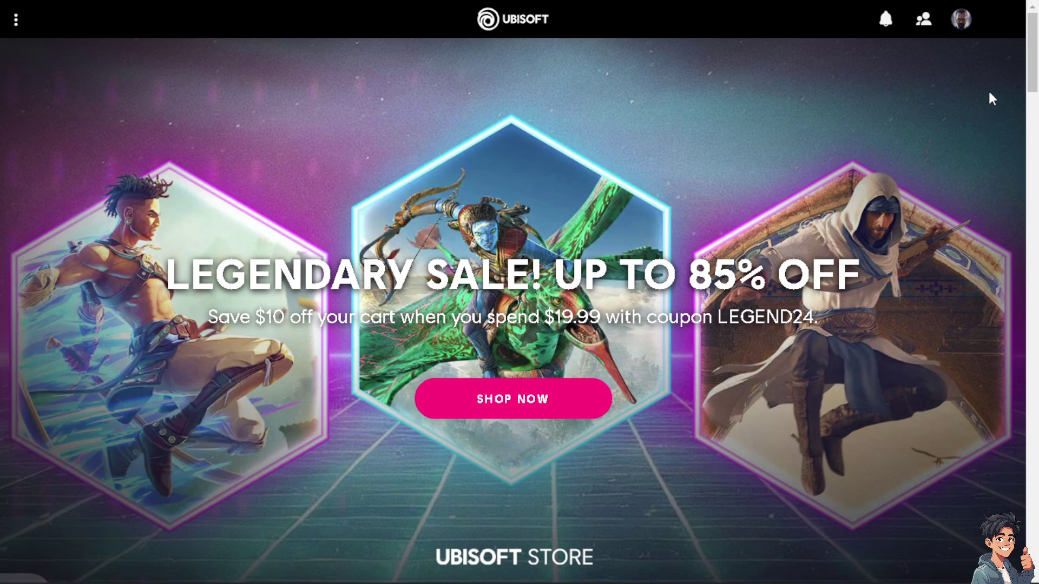
# Step: Go to Account Management from the profile side panel
pyautogui.click(962, 33)
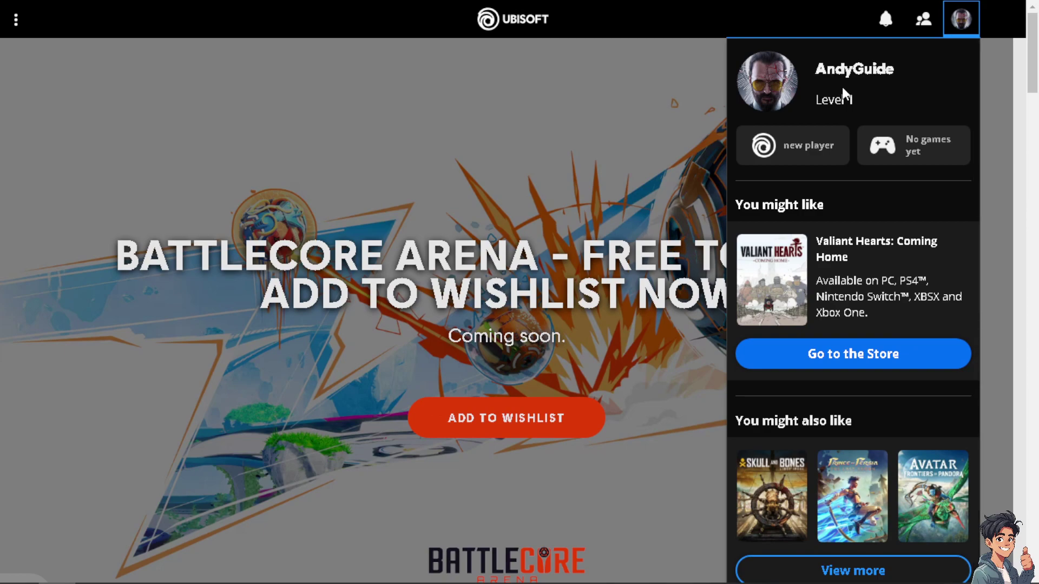
pyautogui.scroll(-3, 842, 414)
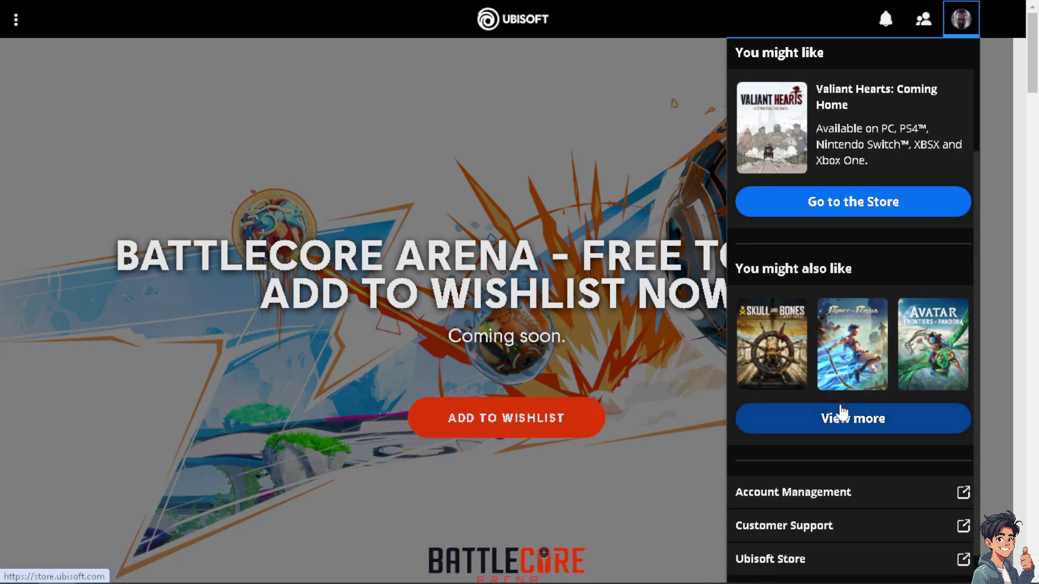
pyautogui.click(823, 493)
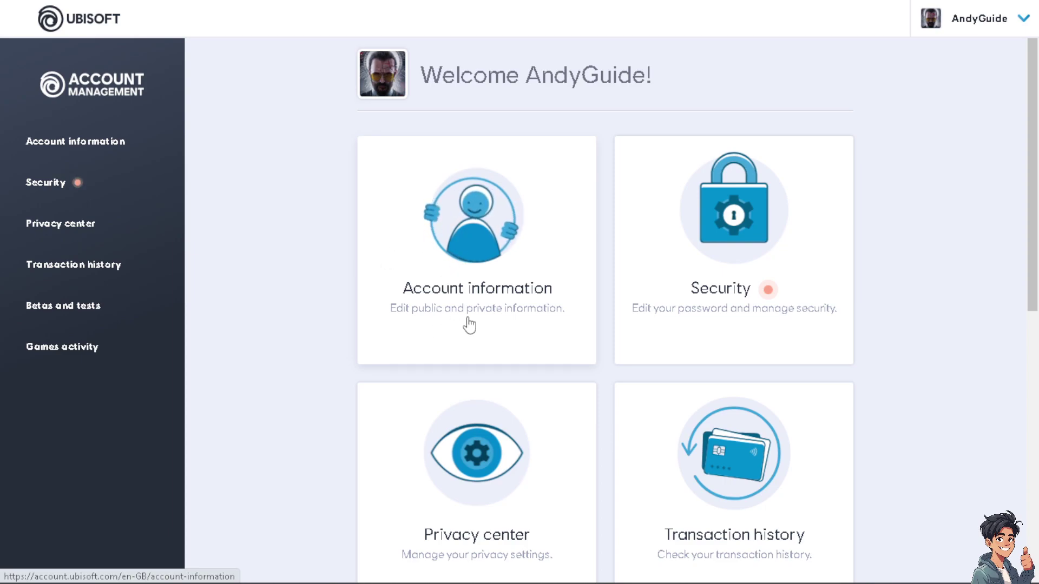
# Step: Open Account information and start editing the profile avatar
pyautogui.click(490, 235)
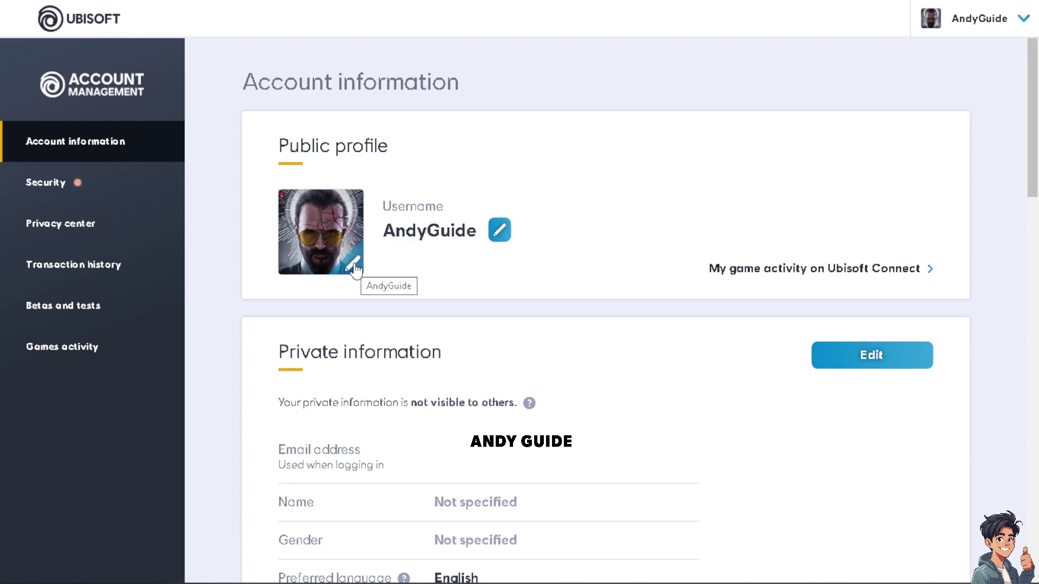
pyautogui.click(355, 268)
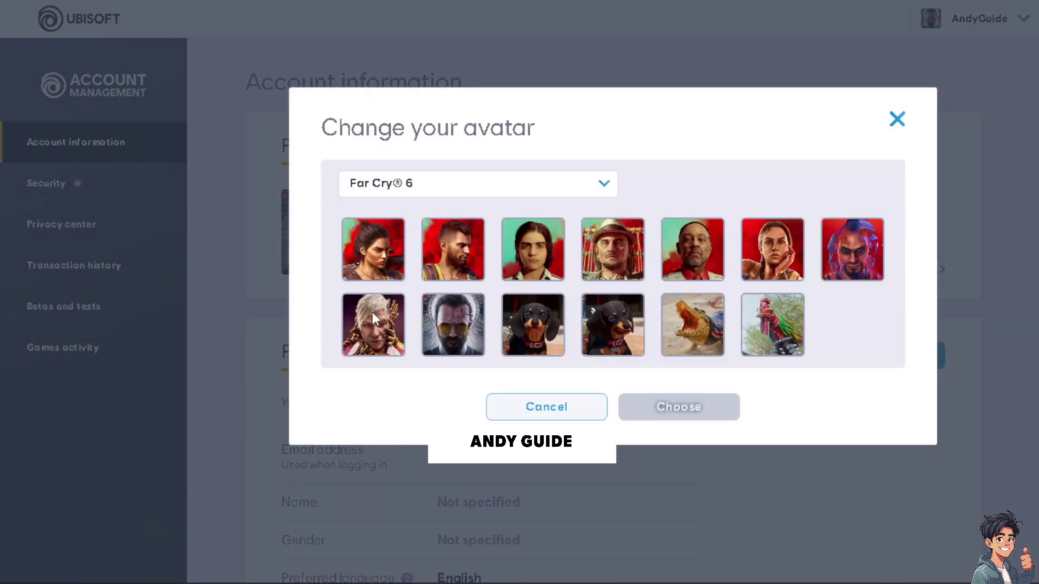
# Step: Browse the Growtopia, Immortals Fenyx Rising and Just Dance® 2022 avatar sets
pyautogui.click(494, 189)
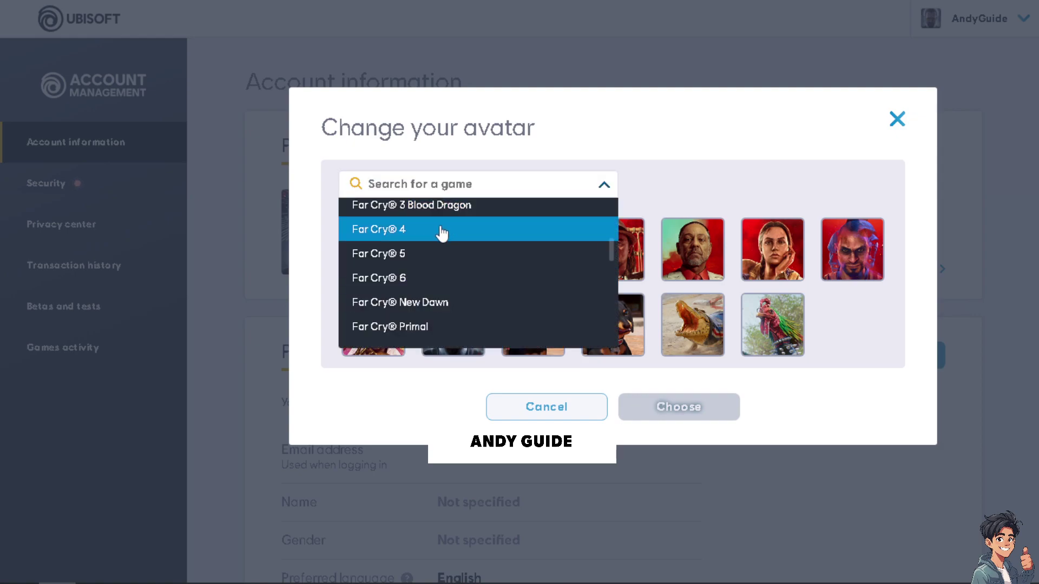
pyautogui.scroll(-5, 427, 248)
pyautogui.click(413, 244)
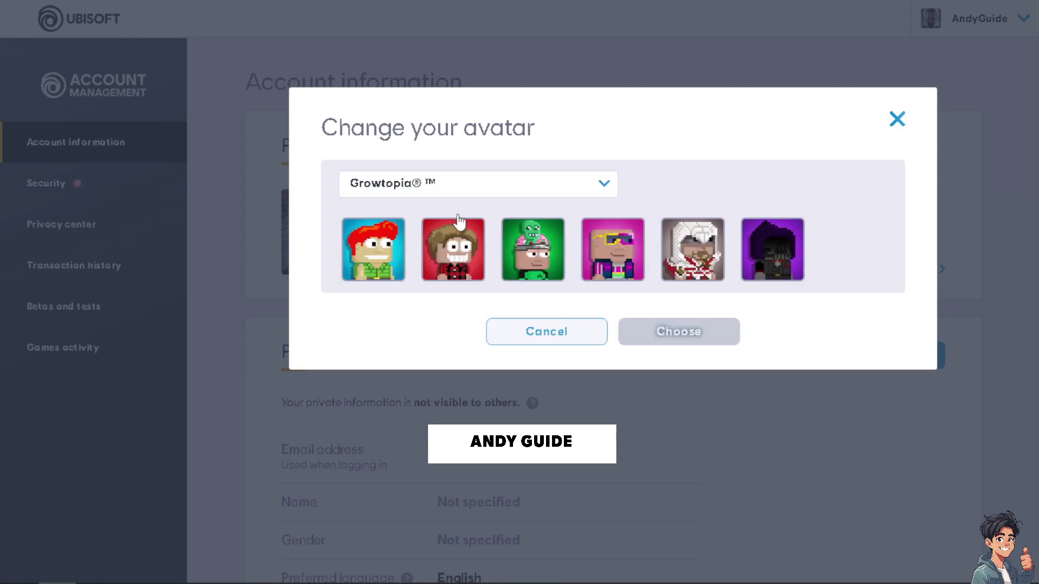
pyautogui.click(474, 187)
pyautogui.click(417, 286)
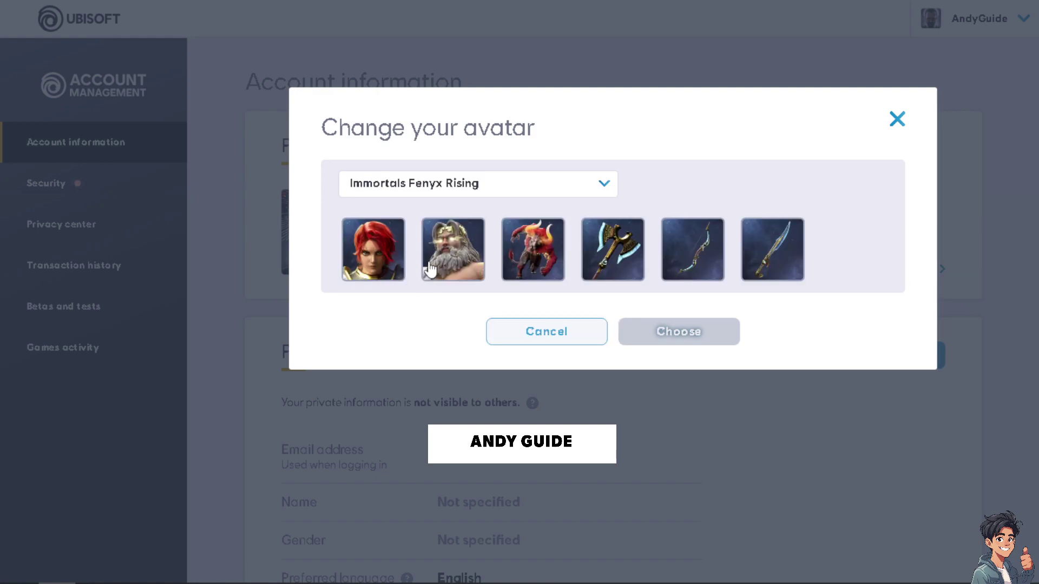
pyautogui.click(468, 189)
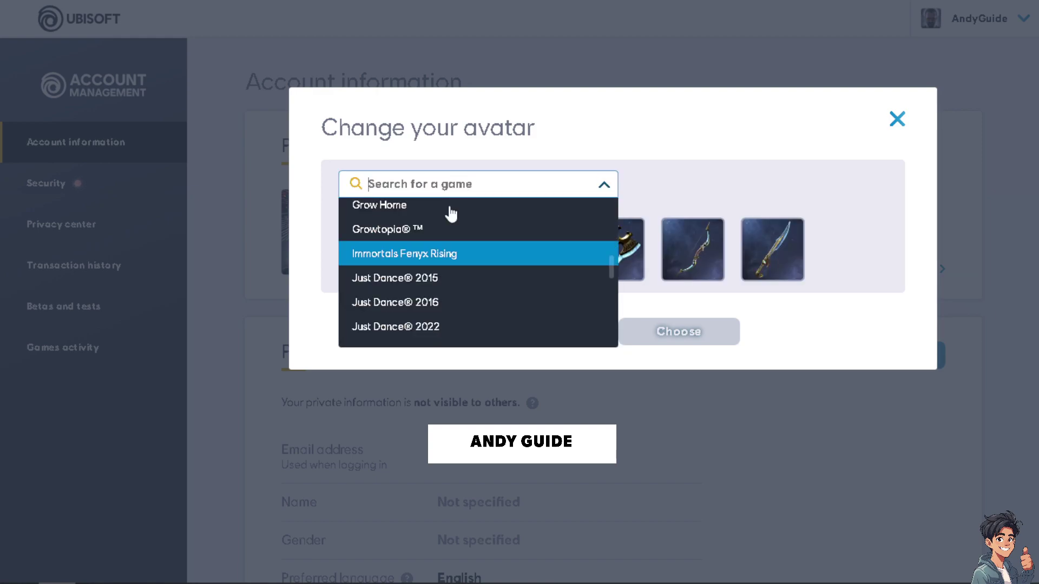
pyautogui.click(414, 324)
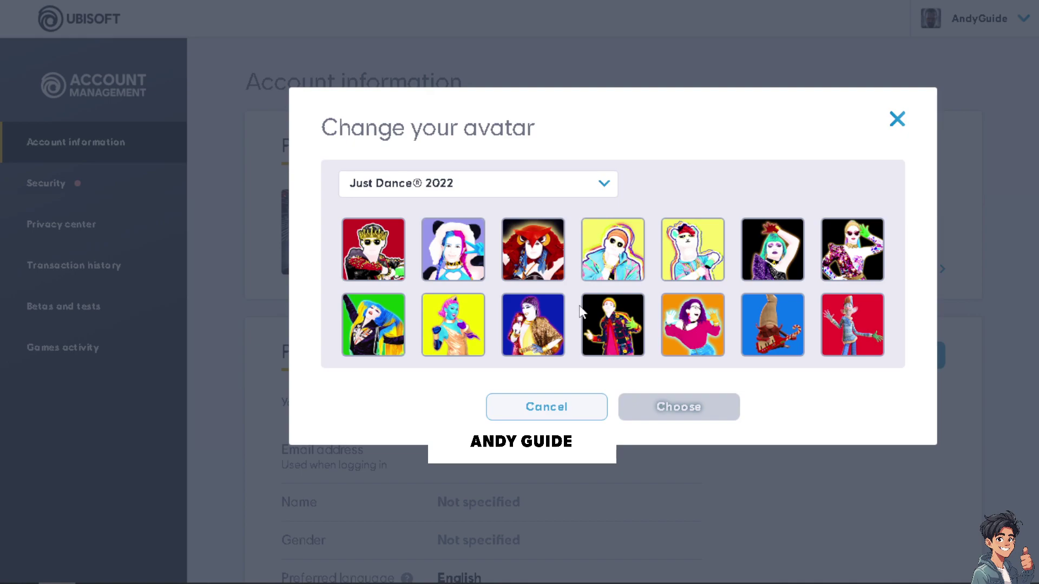
# Step: Look at the Rocksmith™+ avatars, then select the red car avatar from The Crew™
pyautogui.click(606, 185)
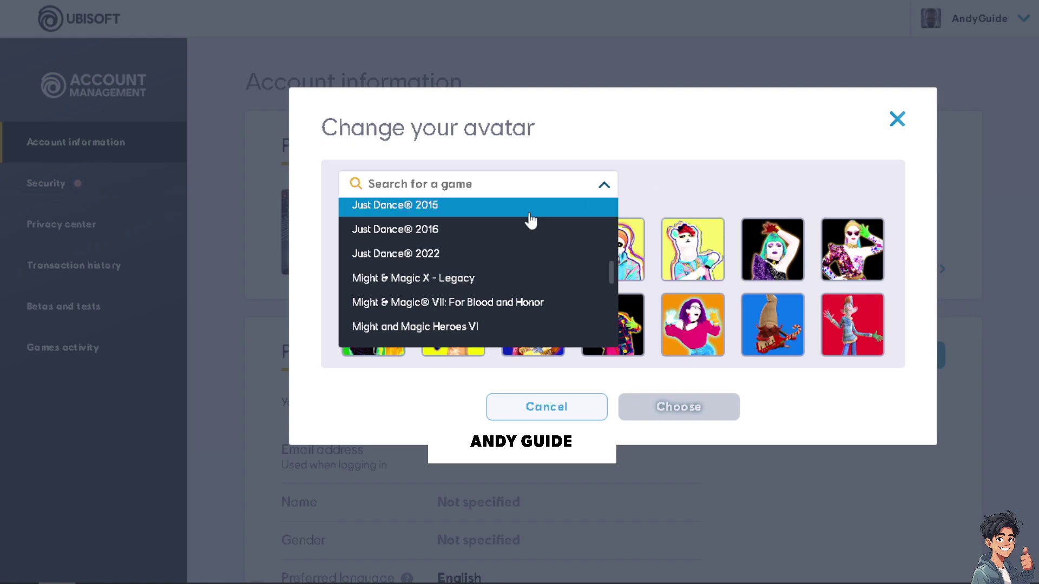
pyautogui.click(671, 189)
pyautogui.click(571, 192)
pyautogui.scroll(-6, 470, 243)
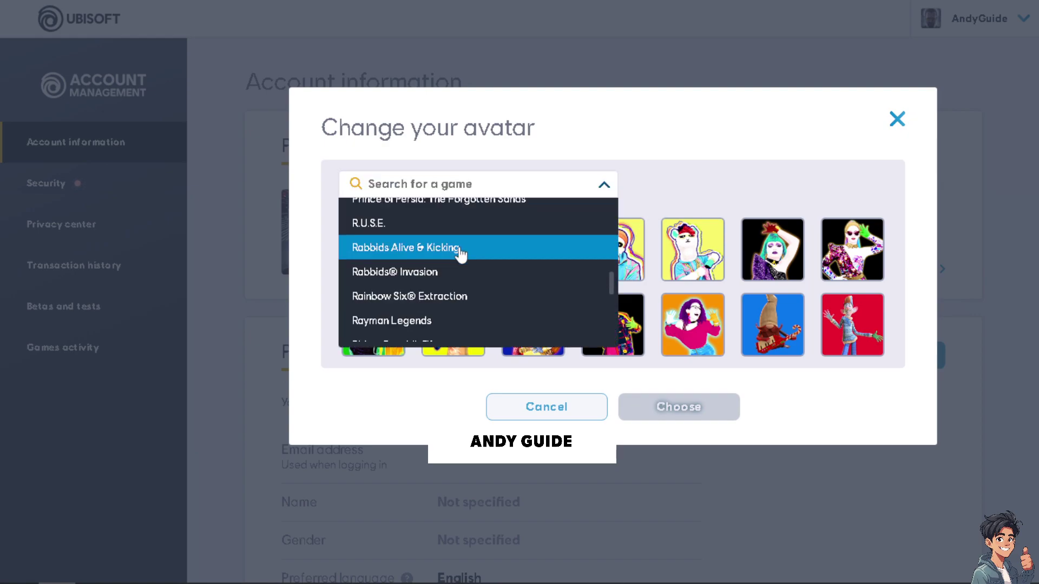
pyautogui.click(371, 319)
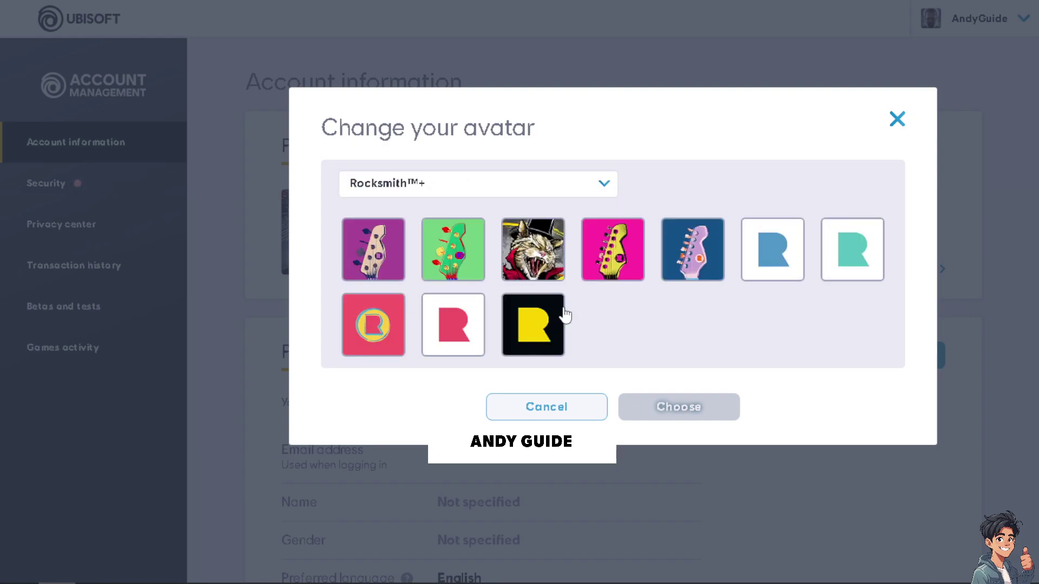
pyautogui.click(605, 187)
pyautogui.scroll(-3, 489, 281)
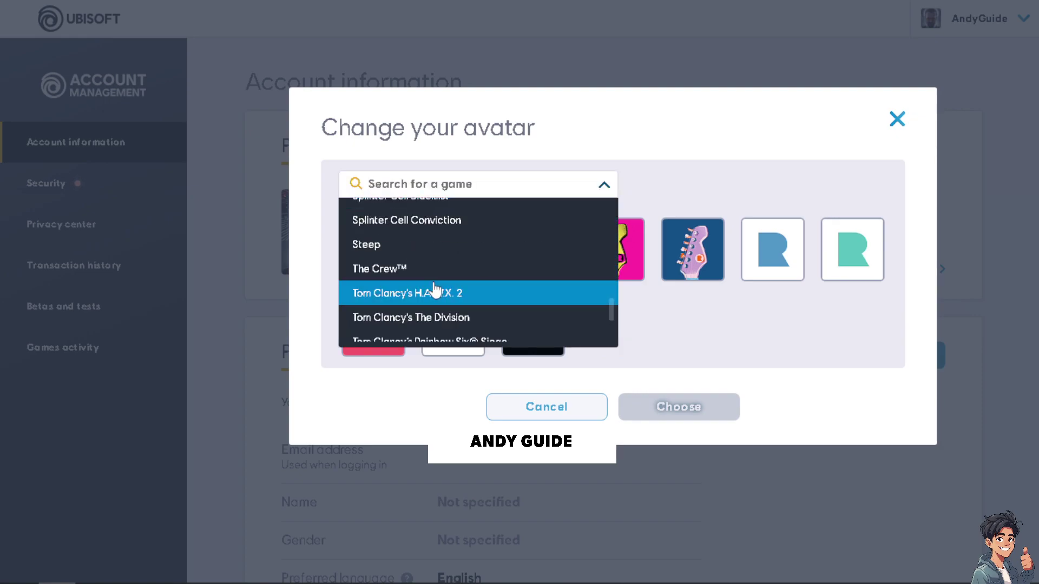
pyautogui.click(429, 270)
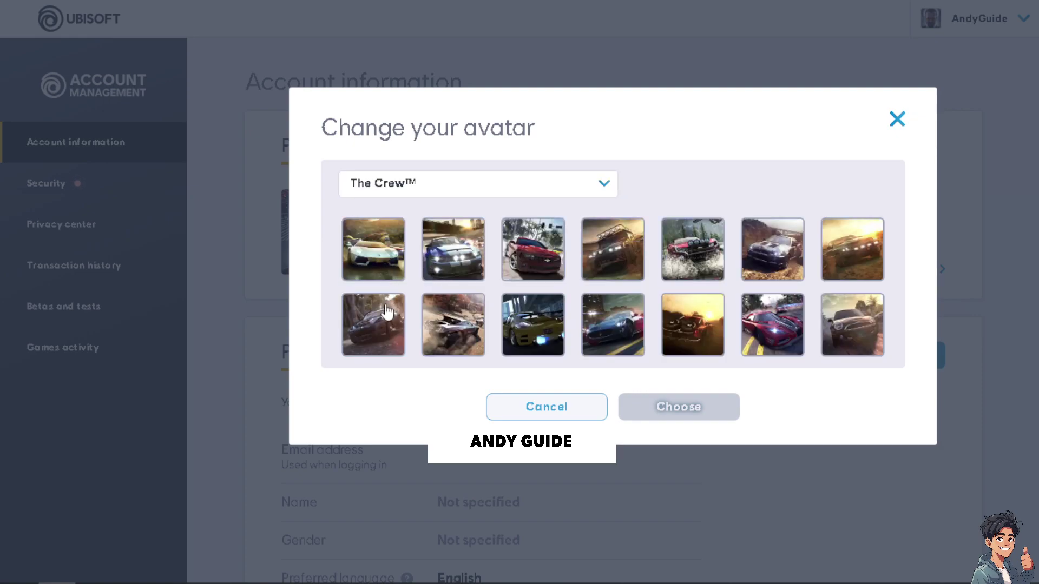
pyautogui.click(535, 260)
# Step: Confirm the red car avatar, then open avatar editing on the Ubisoft Connect PC profile
pyautogui.click(717, 413)
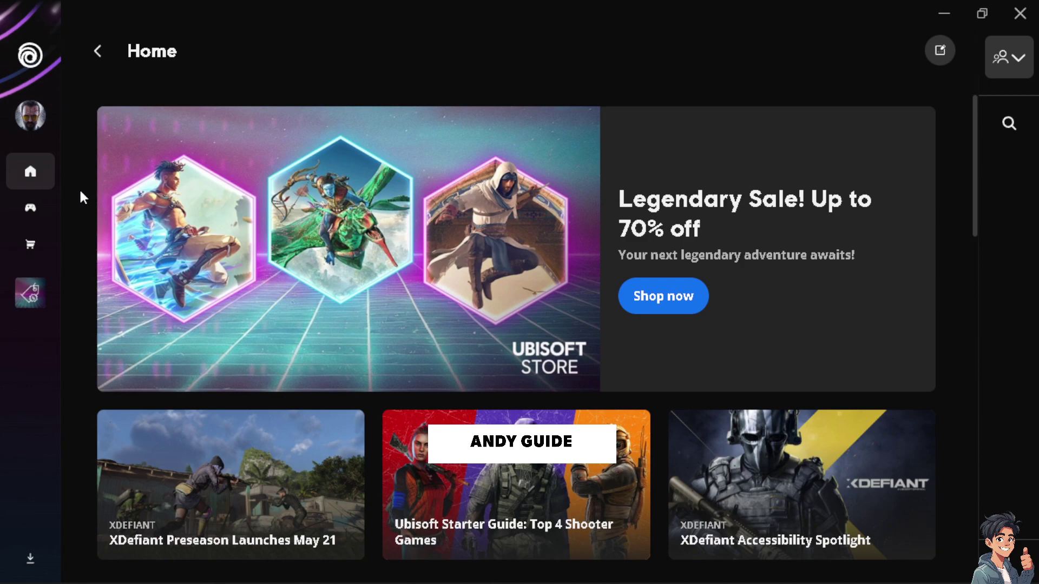
pyautogui.click(31, 119)
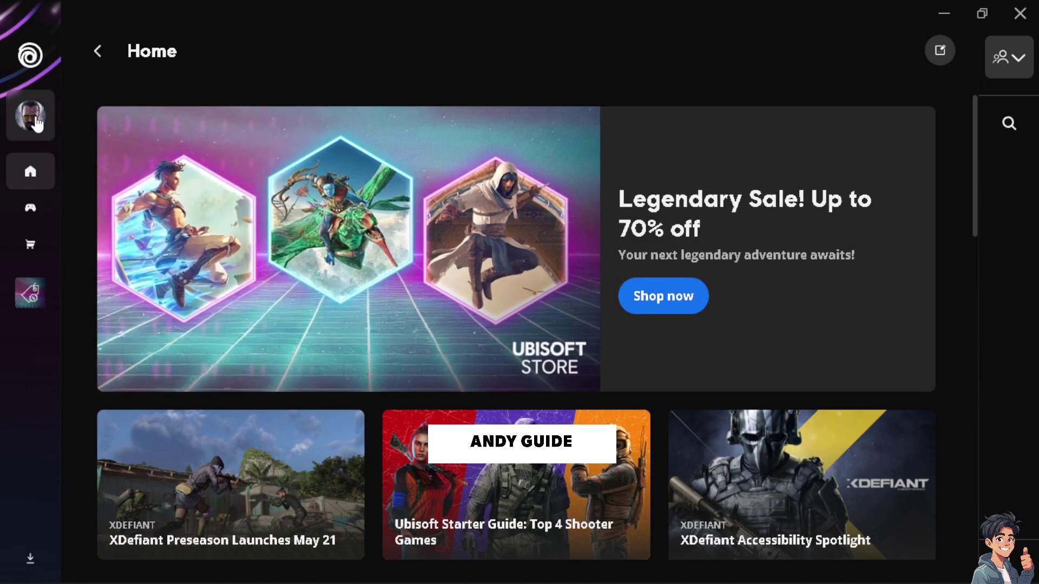
pyautogui.click(30, 115)
pyautogui.click(144, 108)
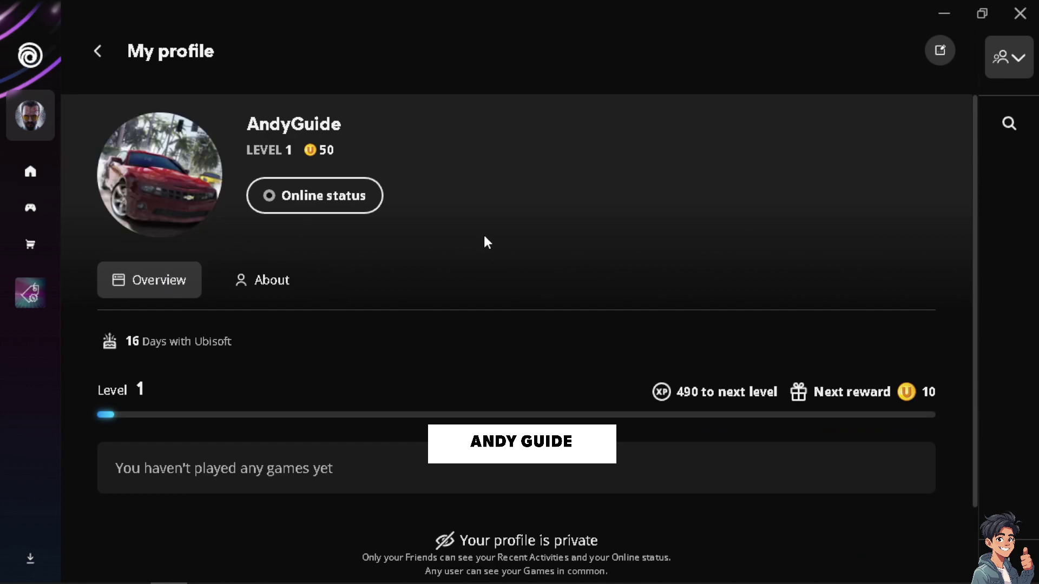
pyautogui.click(197, 171)
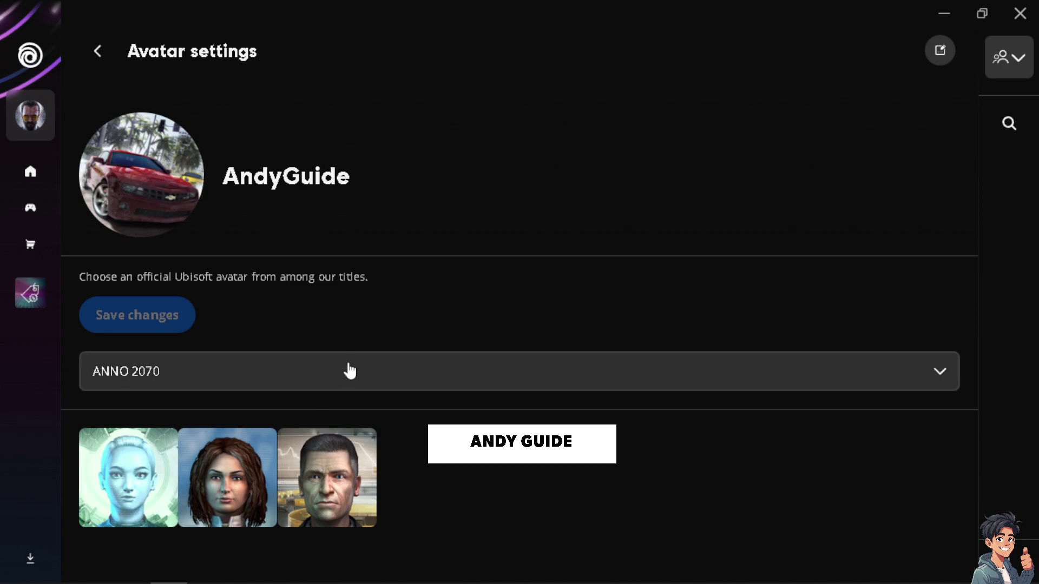
# Step: Pick the hooded Bayek avatar from Assassin's Creed® Origins and save it
pyautogui.click(338, 382)
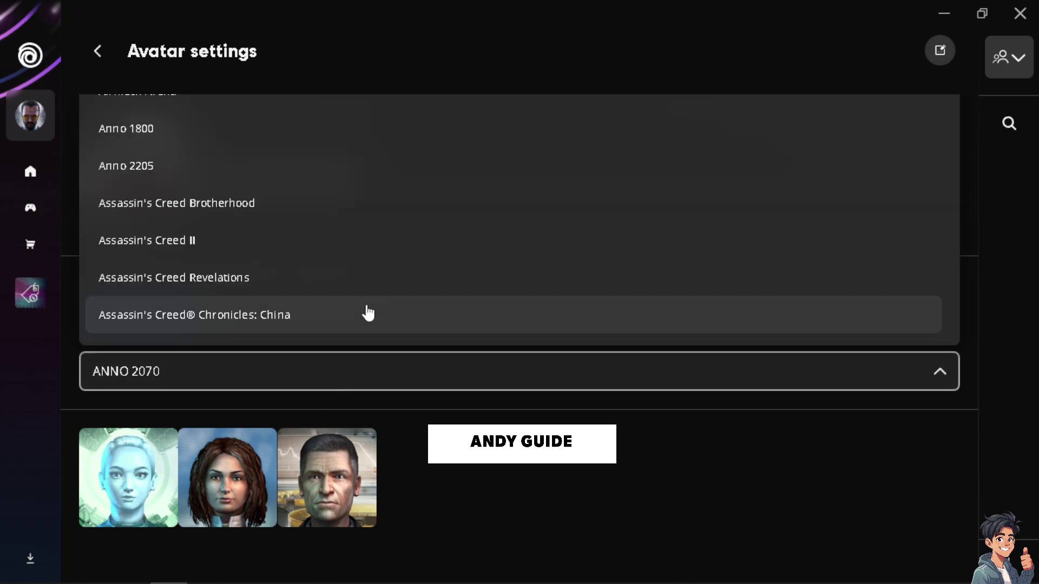
pyautogui.scroll(-4, 308, 206)
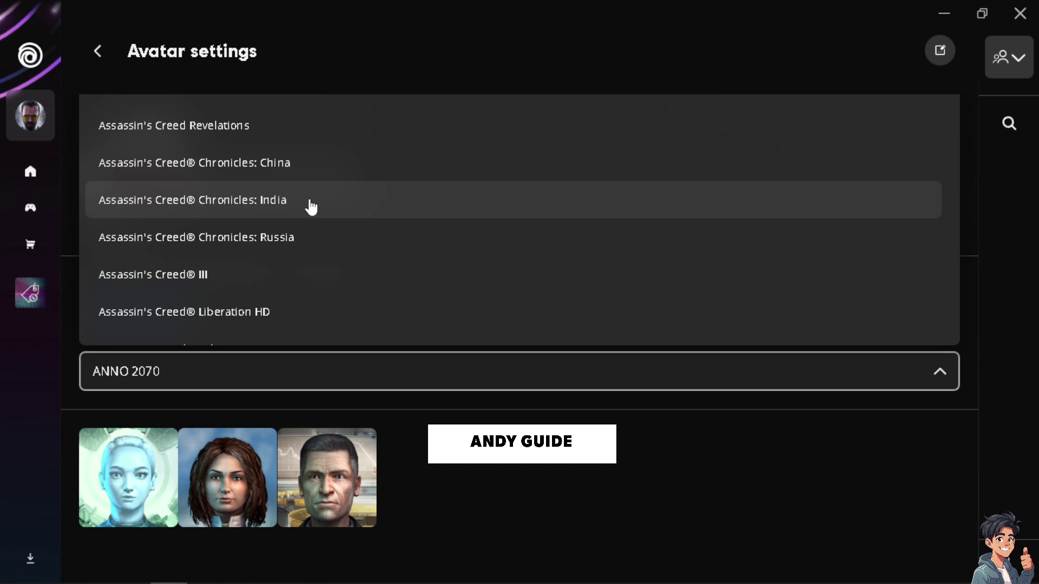
pyautogui.click(186, 311)
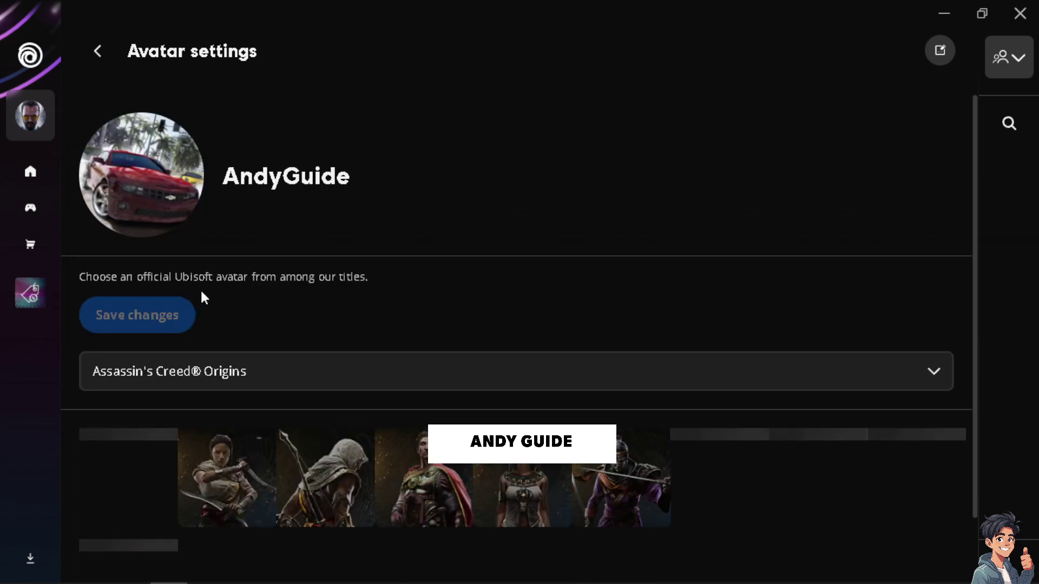
pyautogui.scroll(-2, 179, 335)
pyautogui.click(142, 402)
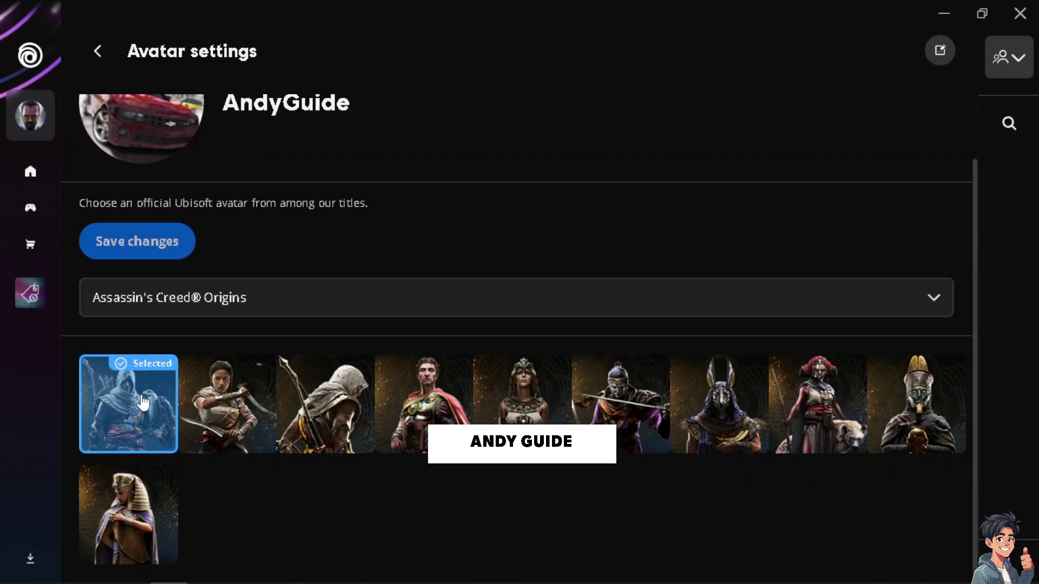
pyautogui.click(174, 245)
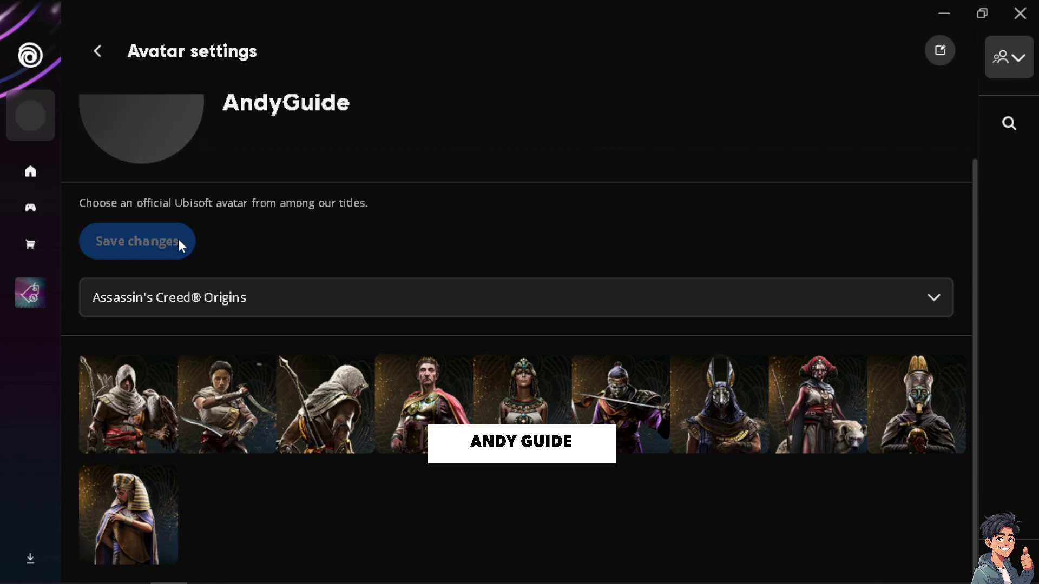
pyautogui.scroll(2, 259, 211)
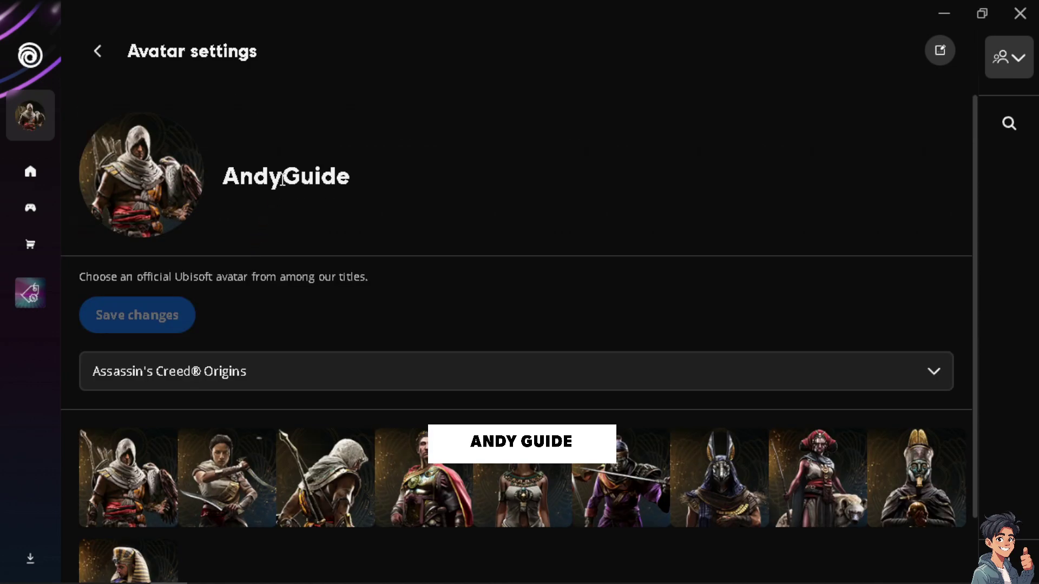